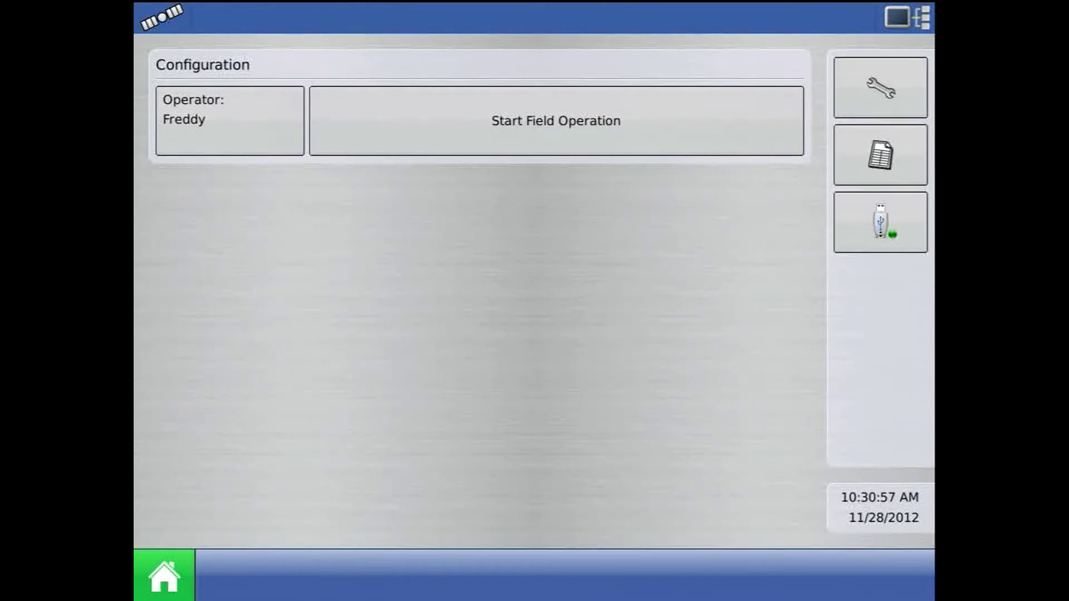
# Go from the home screen's Configuration Setup to the Management tab listing Ag Leader, Academy, Classroom
pyautogui.click(880, 87)
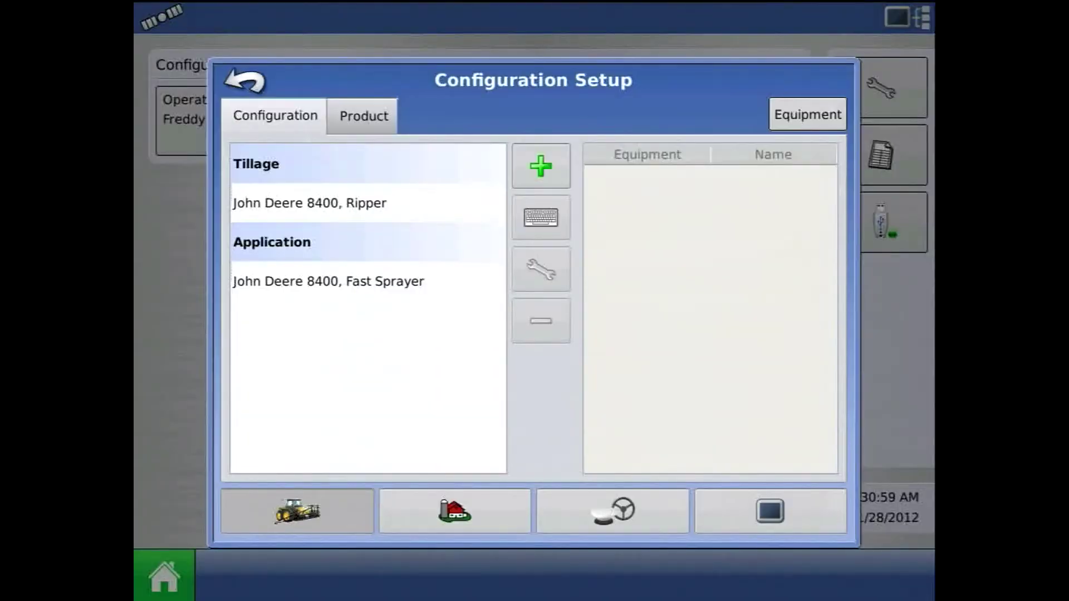
pyautogui.click(455, 511)
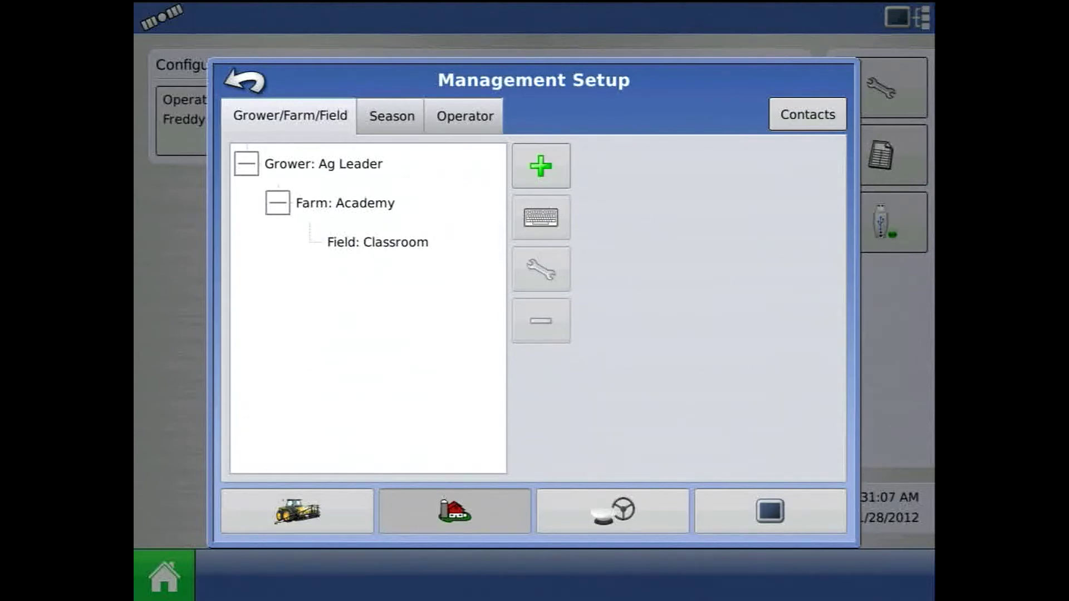
# Select grower Ag Leader and review its details in Edit Grower without changes
pyautogui.click(323, 164)
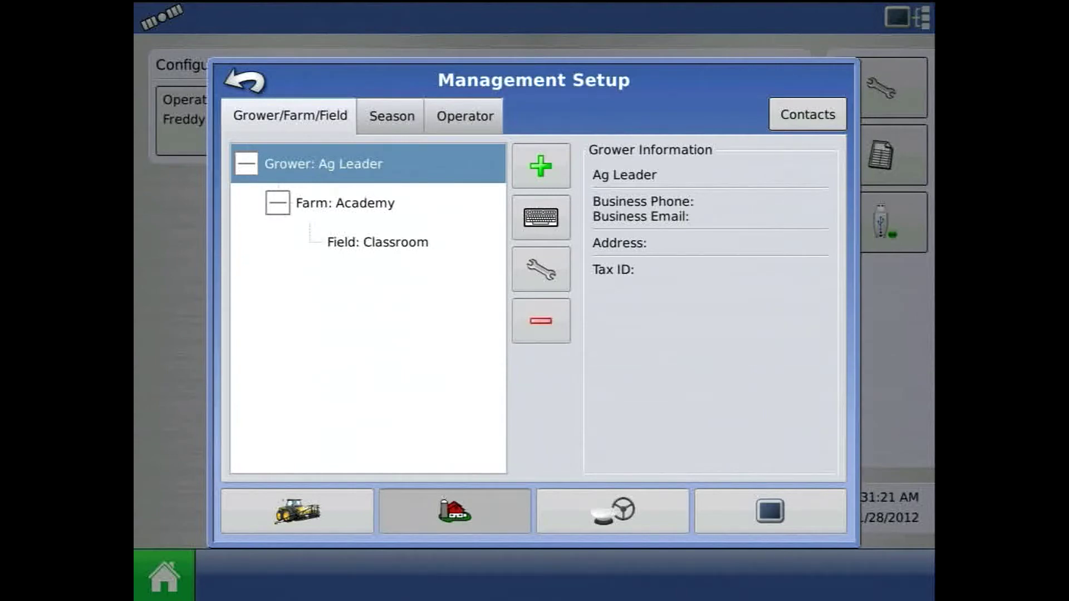
pyautogui.click(542, 269)
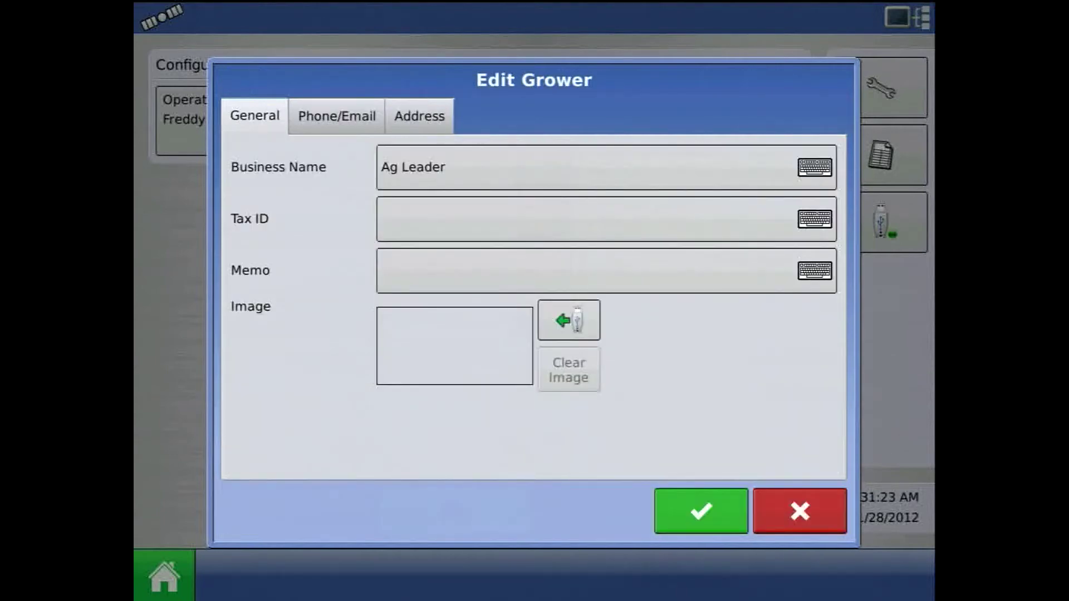
pyautogui.click(701, 511)
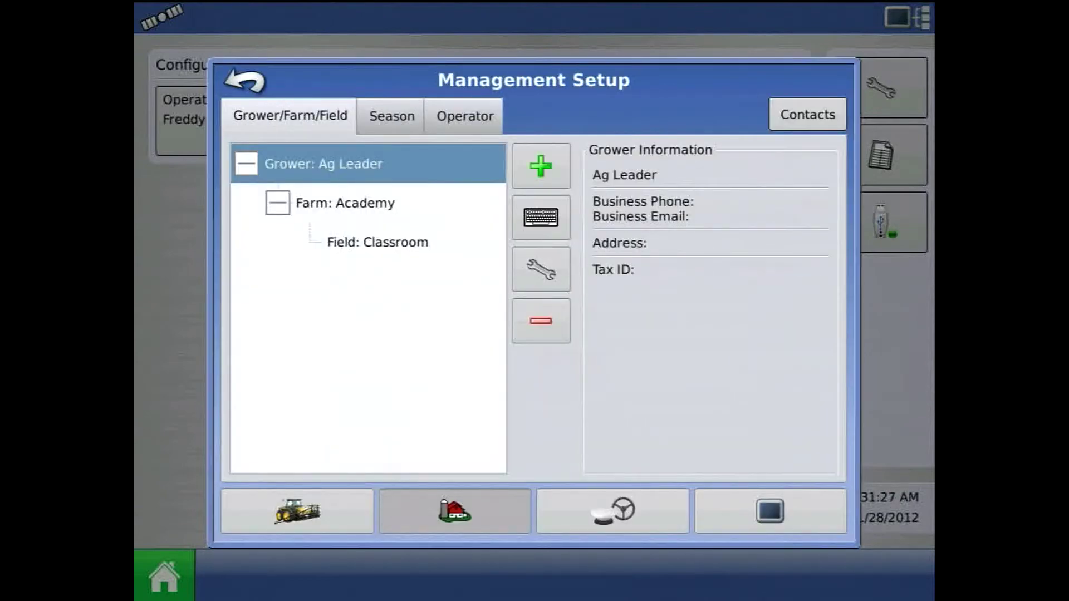
pyautogui.click(392, 116)
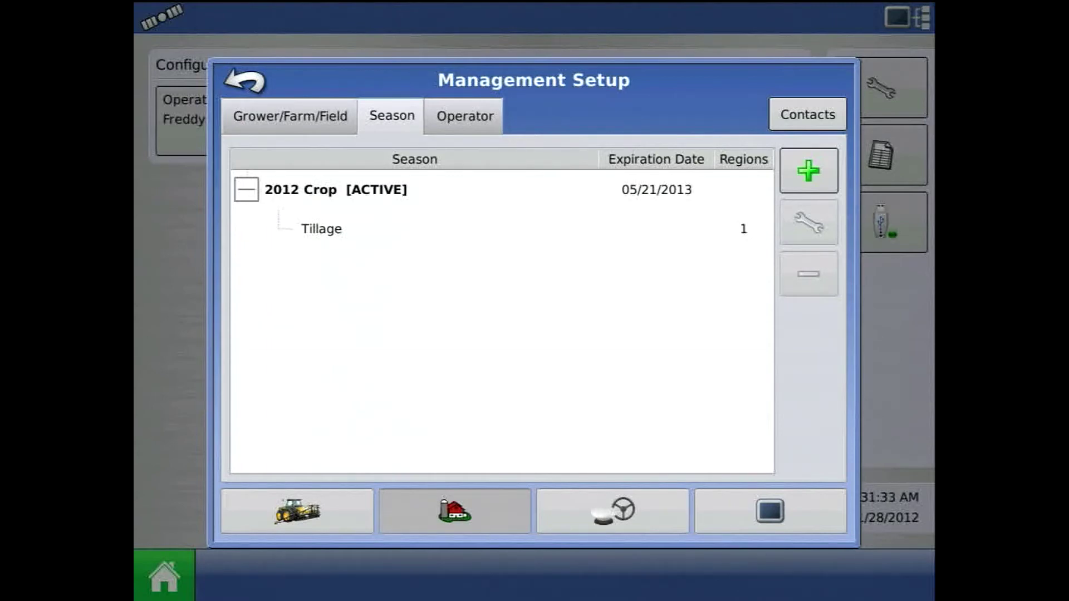
# Check the 2012 Crop season's active setting and start date, closing the editor unchanged
pyautogui.click(418, 190)
pyautogui.click(809, 223)
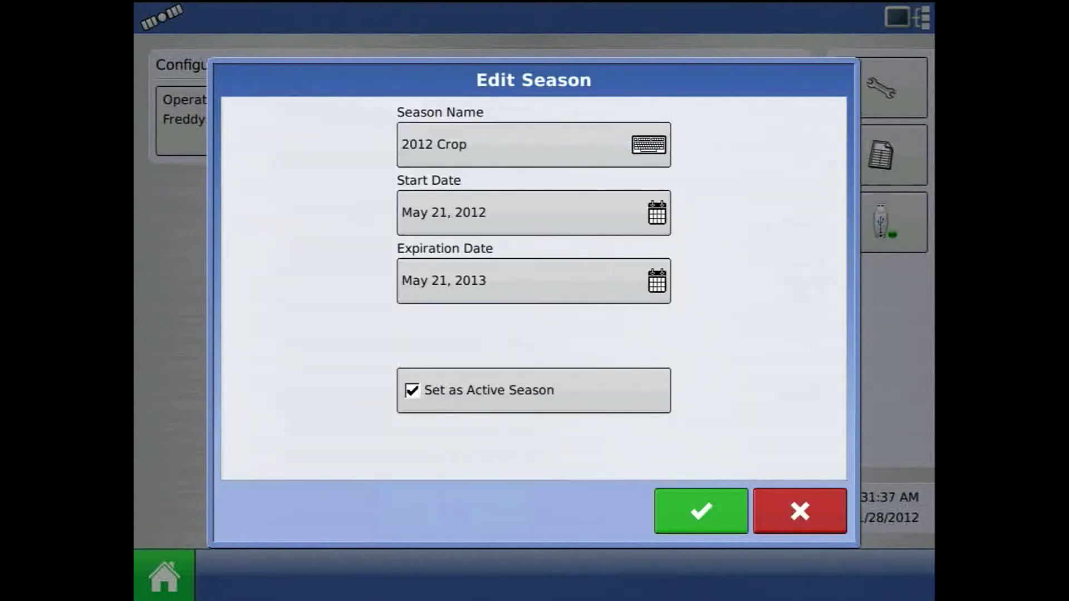
pyautogui.click(412, 390)
pyautogui.click(534, 212)
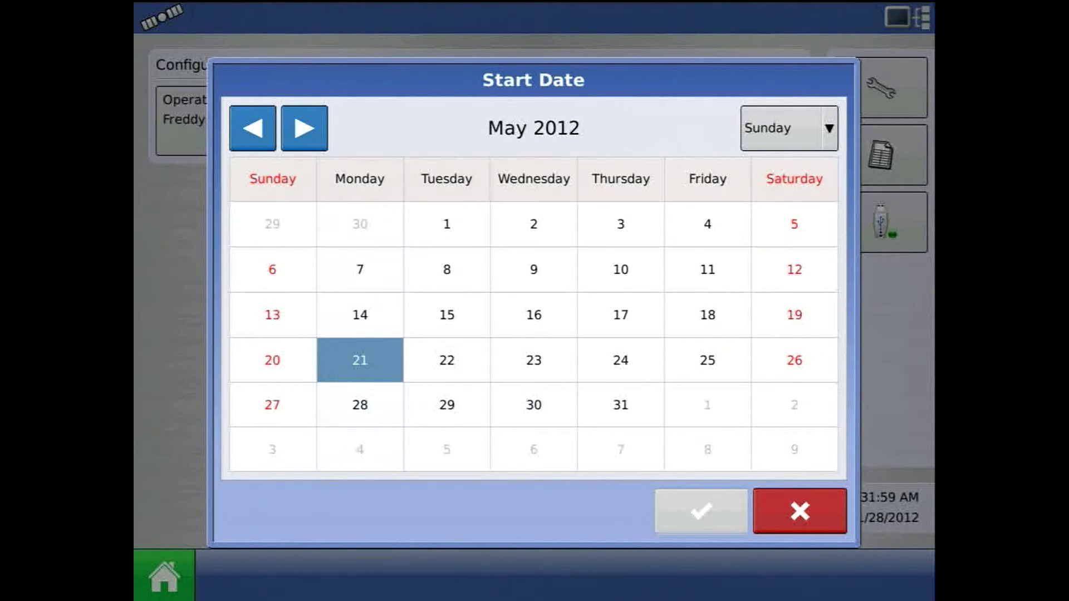
pyautogui.click(800, 511)
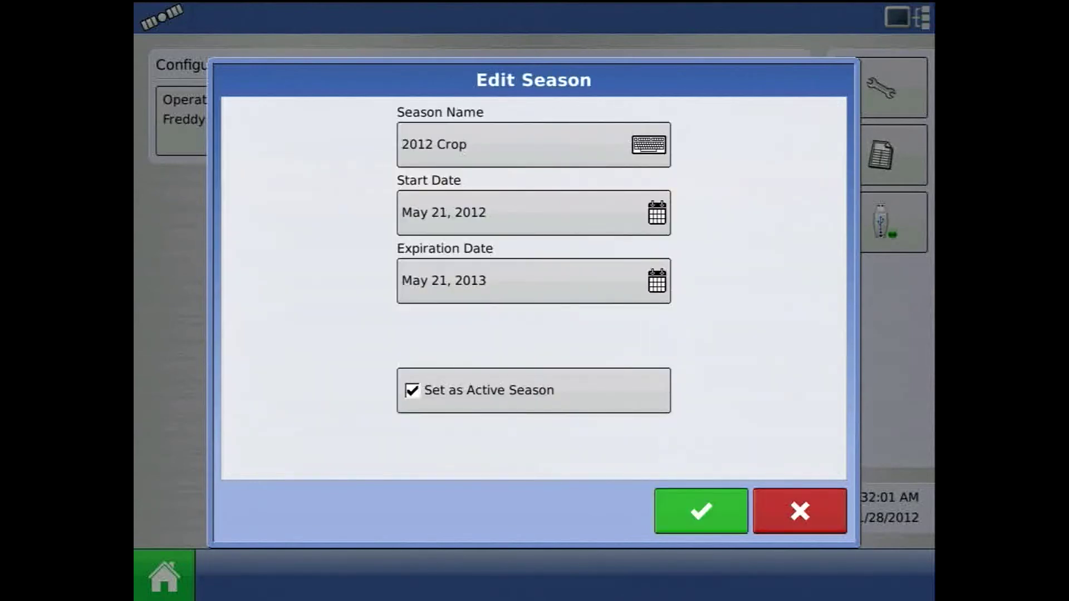
pyautogui.click(701, 511)
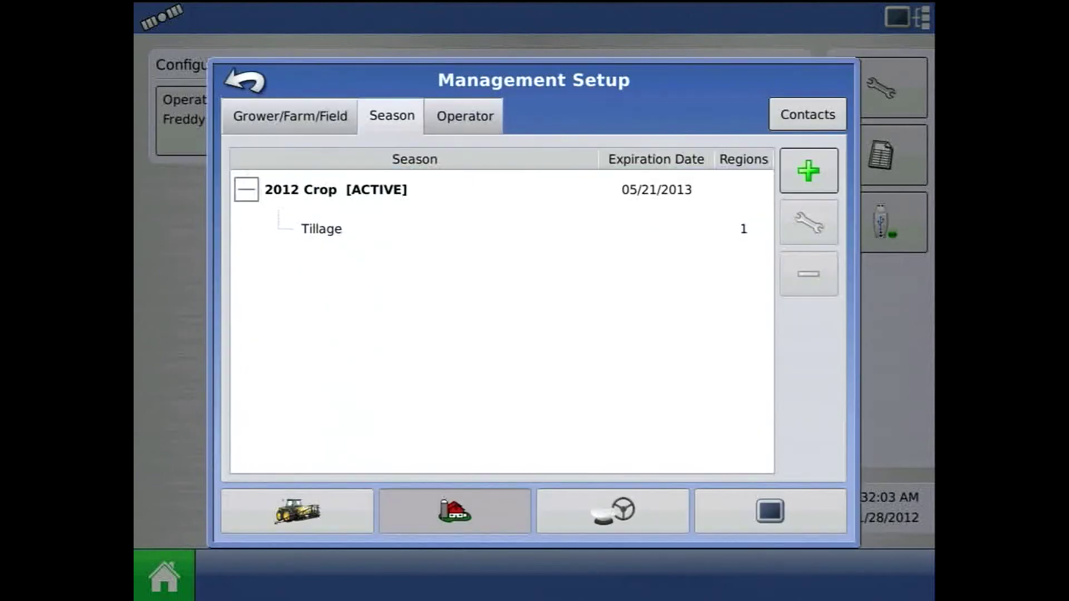
pyautogui.click(290, 115)
# Select field Classroom, cancel the boundary-file import, and open its Field Information
pyautogui.click(378, 242)
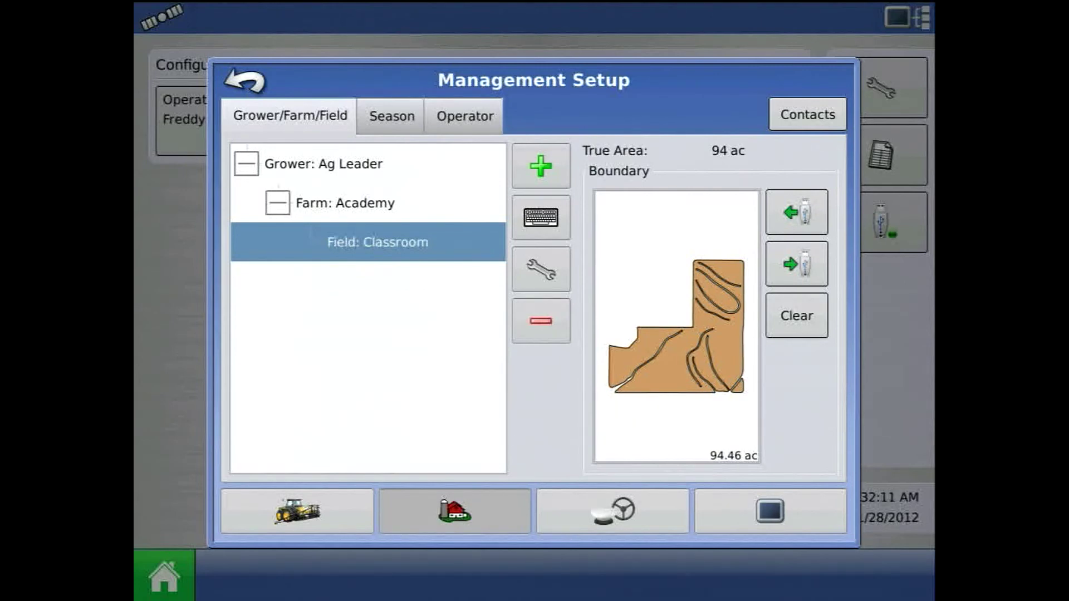
pyautogui.click(797, 212)
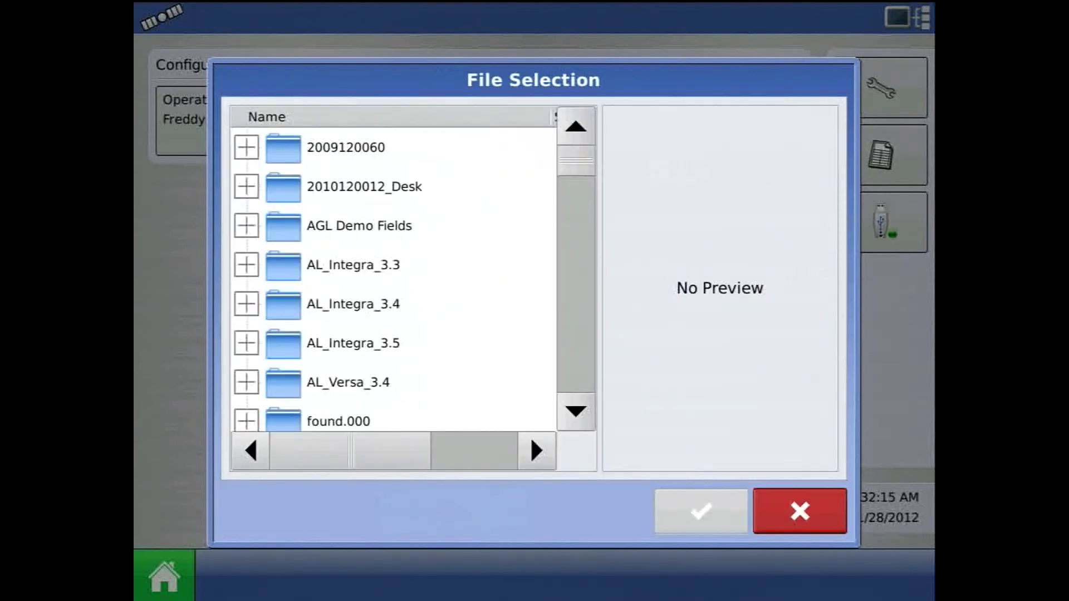
pyautogui.click(576, 411)
pyautogui.click(575, 411)
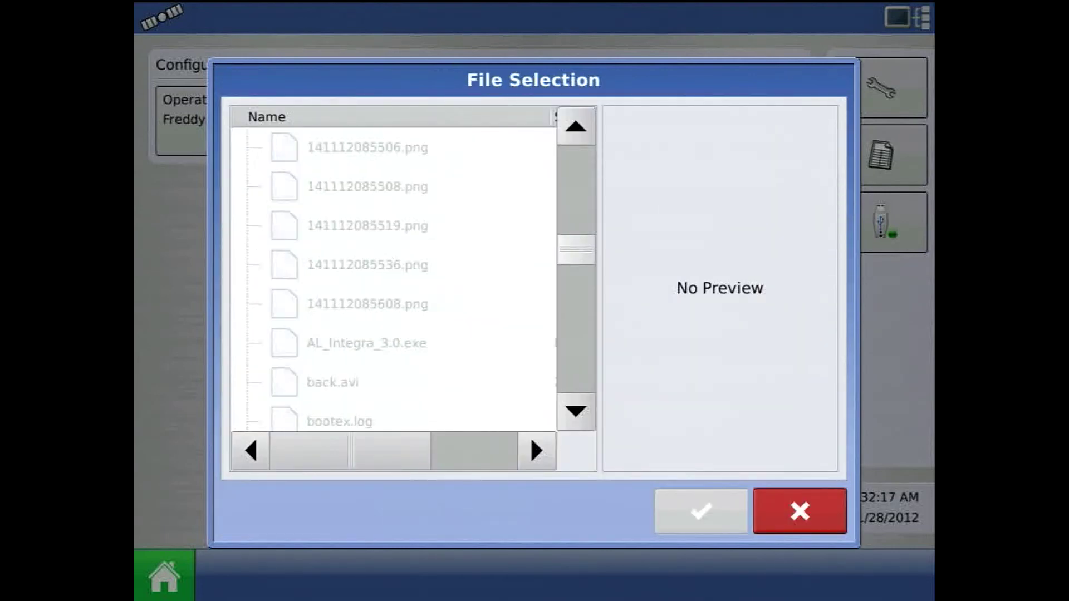
pyautogui.click(799, 512)
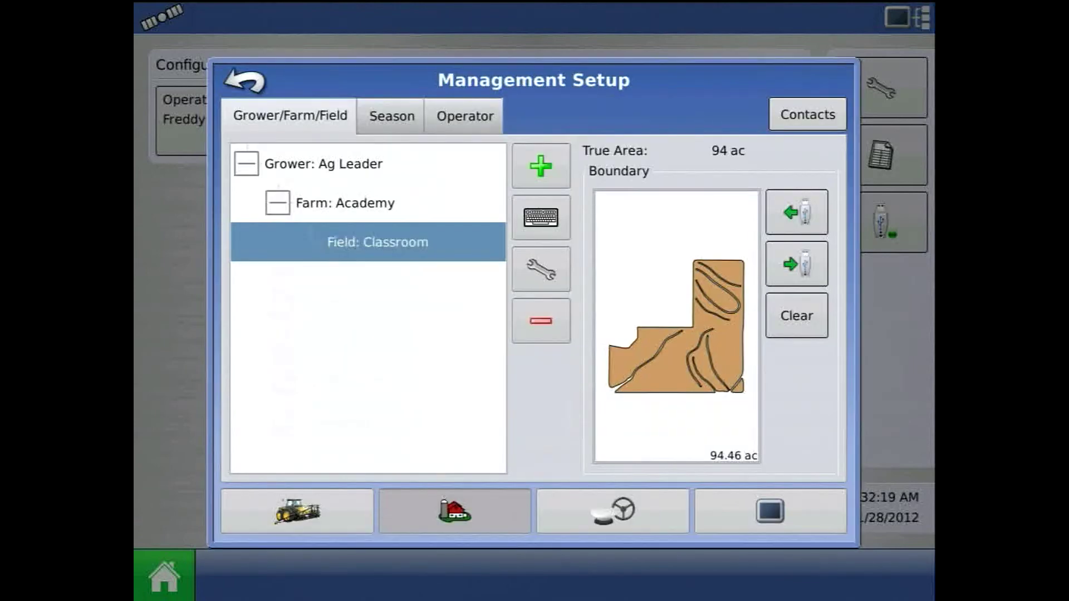
pyautogui.click(541, 271)
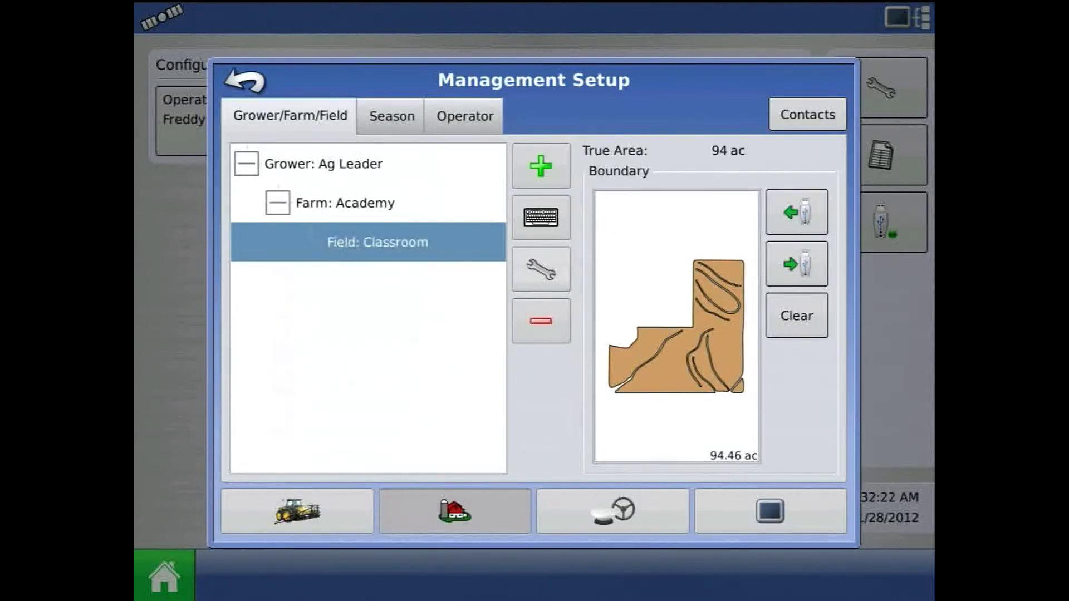
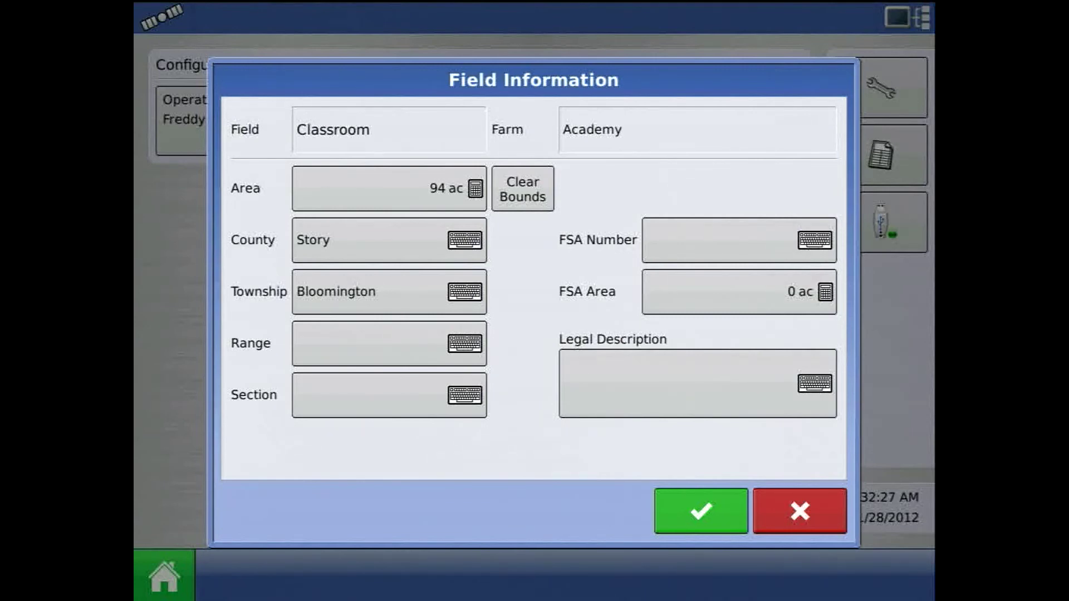
# Close the Classroom field information after checking its 94-acre Story County boundary
pyautogui.click(701, 510)
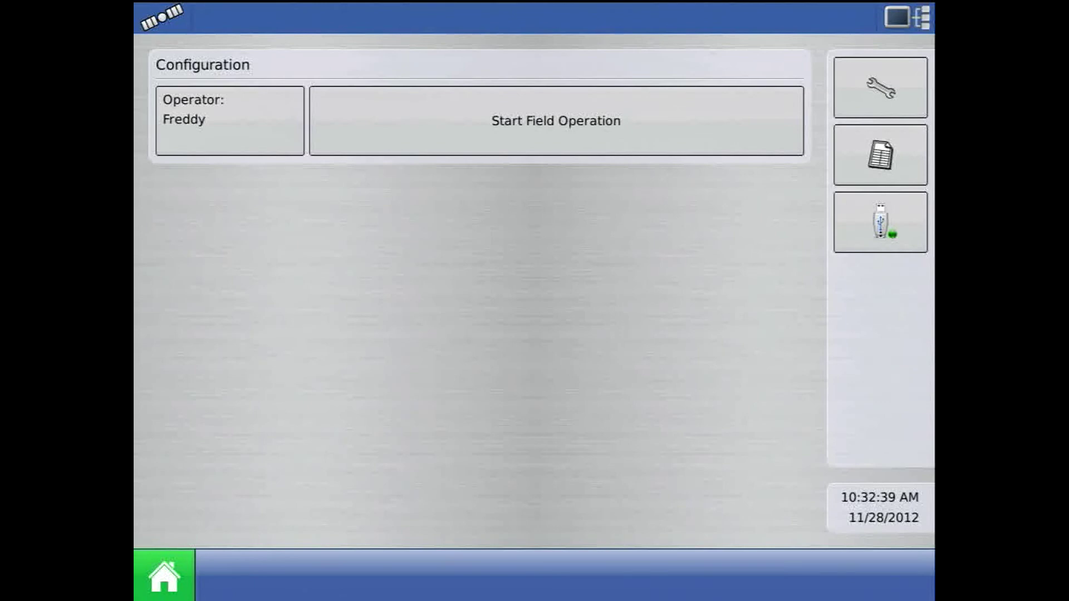
# Open External Storage Operations from the USB storage button on the Configuration screen
pyautogui.click(881, 223)
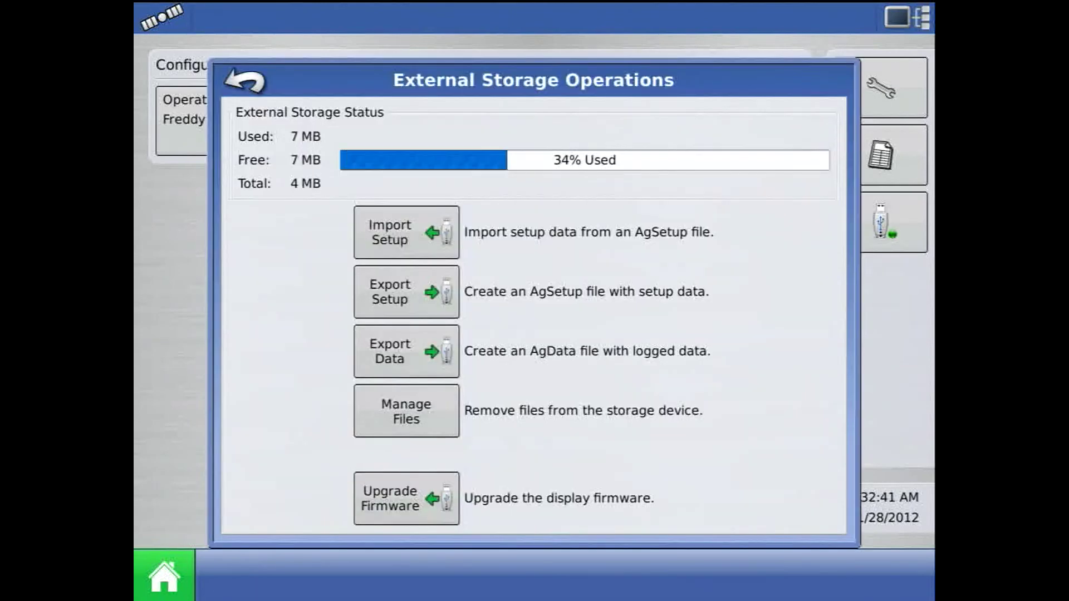